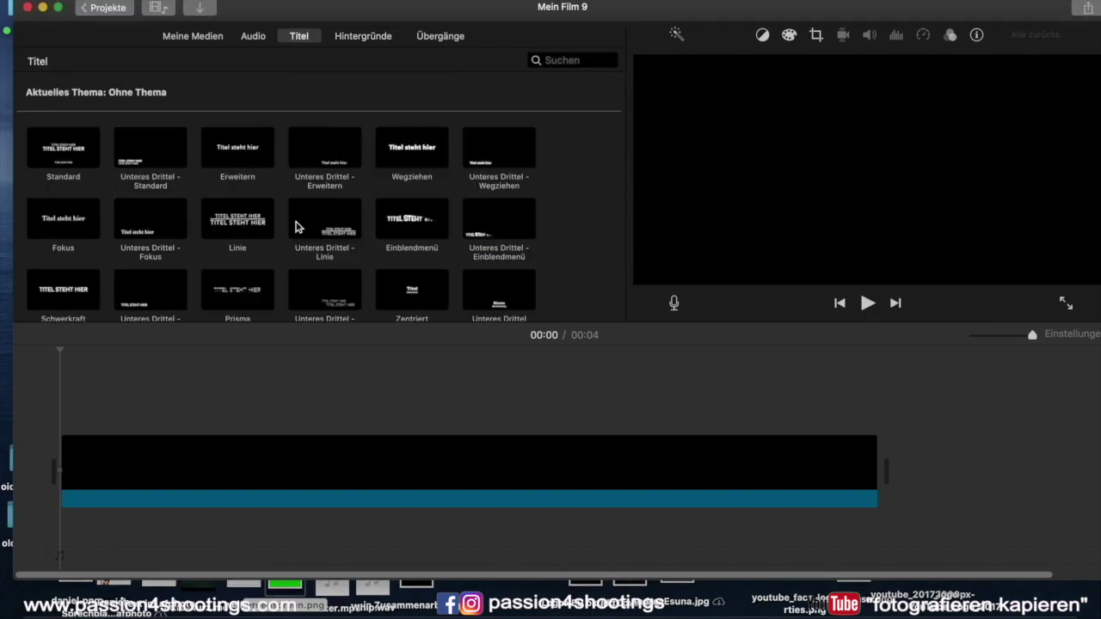
Step: Scroll through iMovie's title templates for the project with the black clip
scroll(295, 226, down, 5)
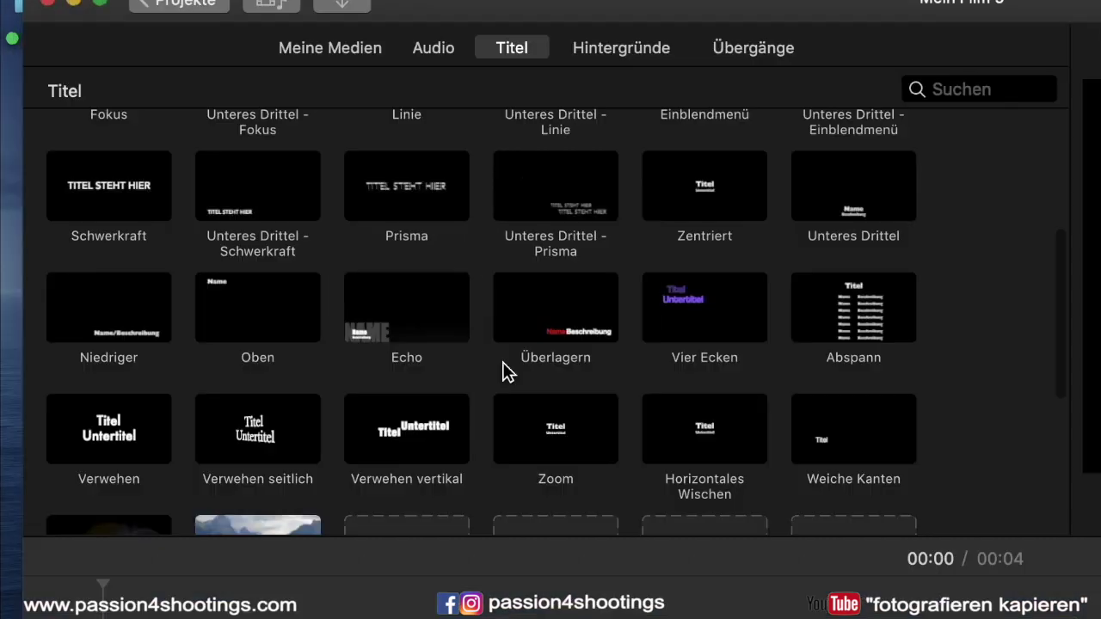
Step: Add the Wegziehen title over the black clip and replace its text with 'Title'
scroll(295, 226, up, 4)
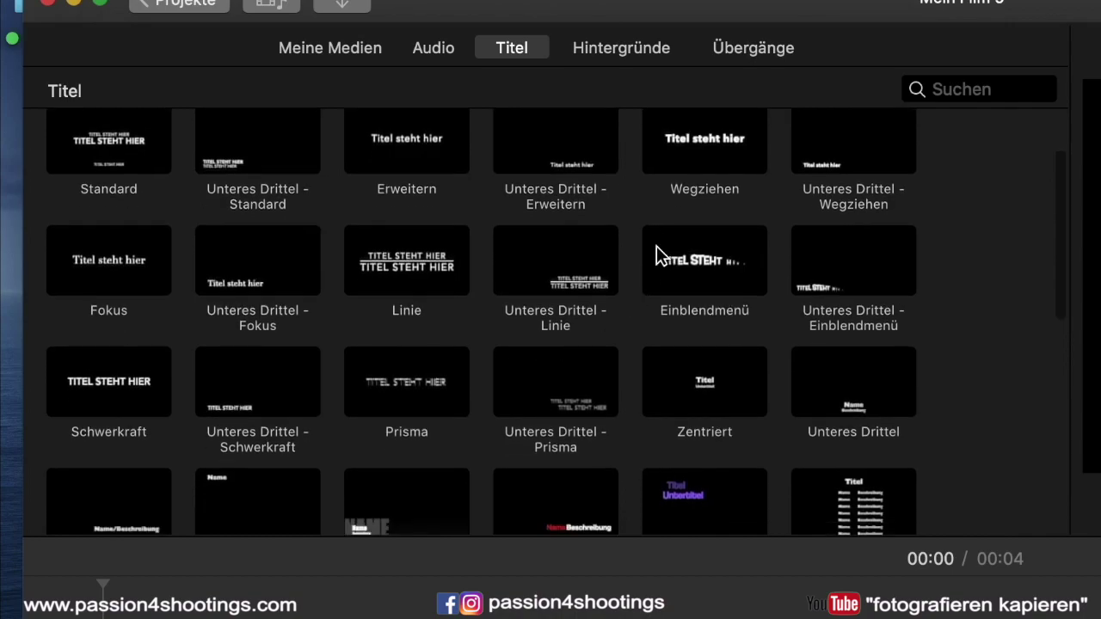
drag(691, 152, 68, 411)
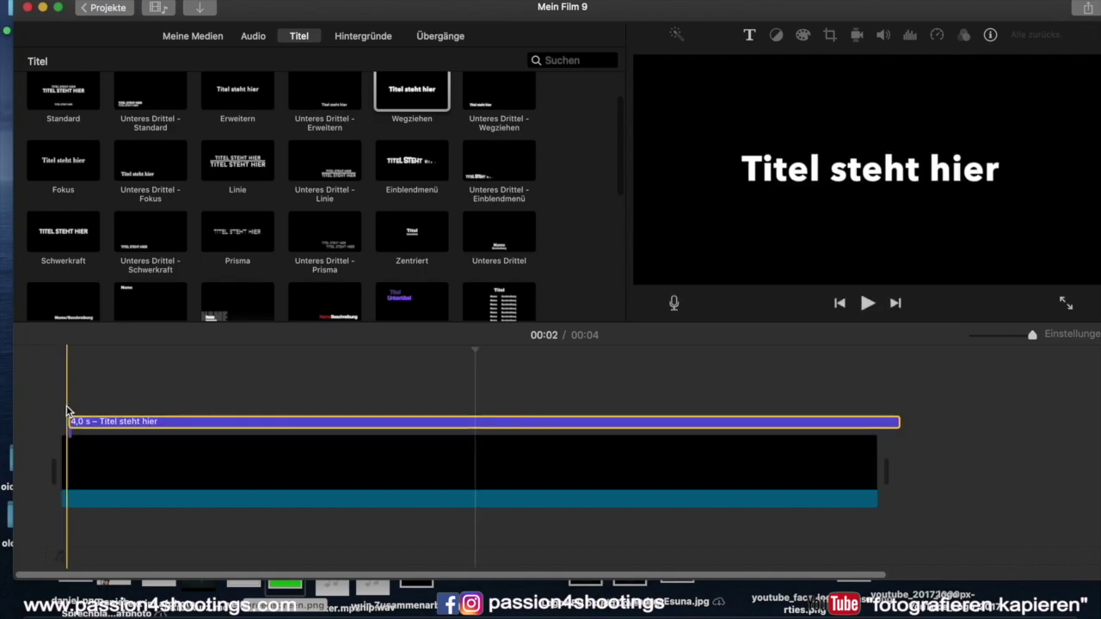
click(174, 387)
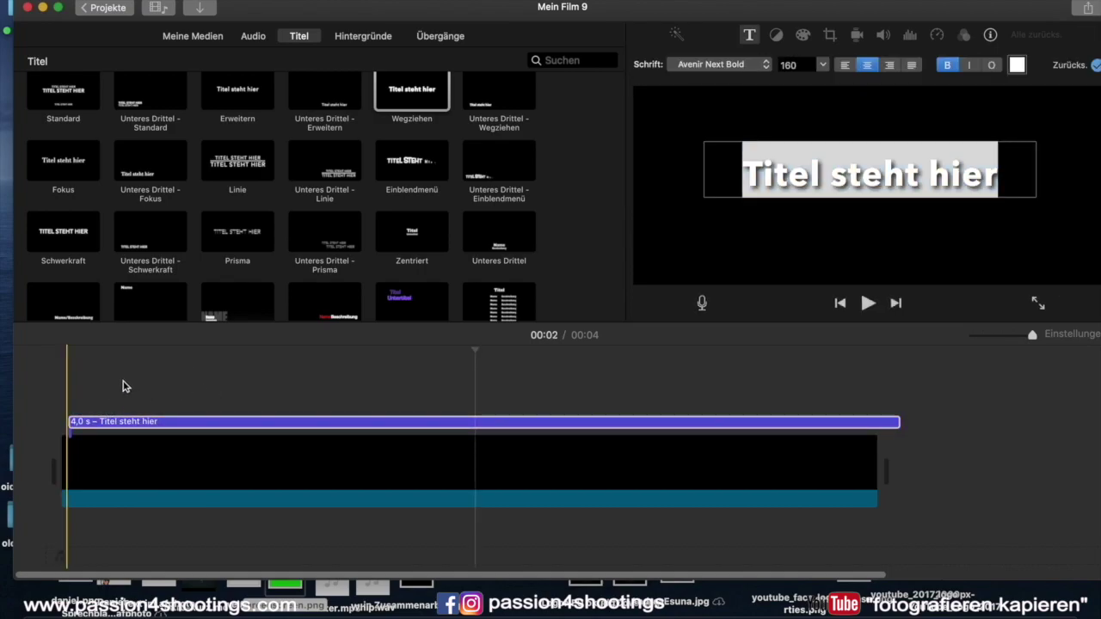
click(753, 177)
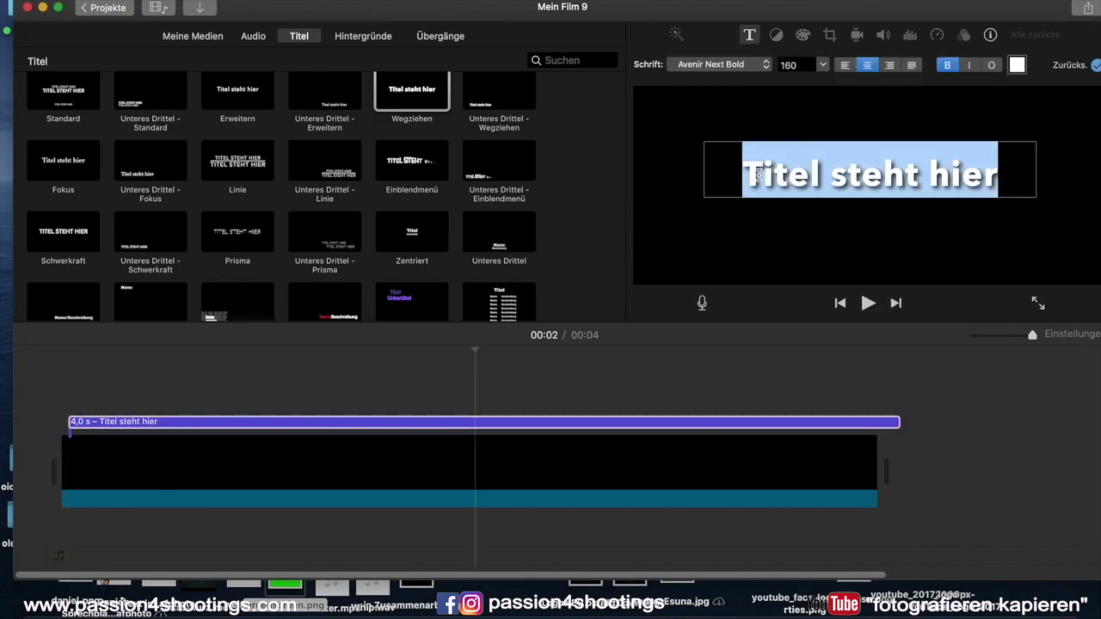
text(Title)
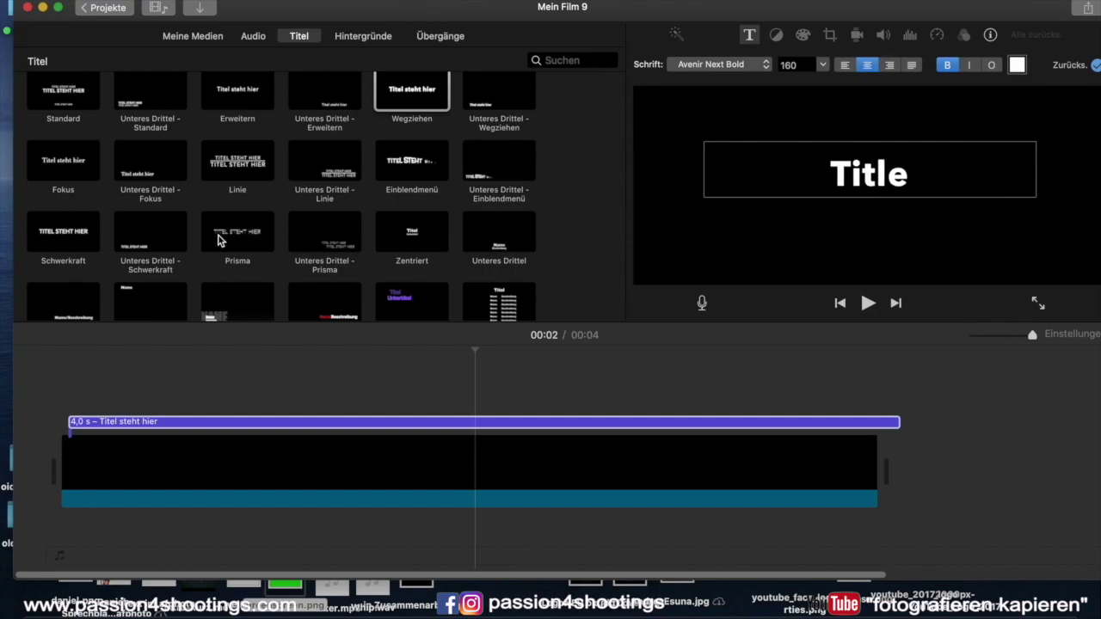
click(742, 384)
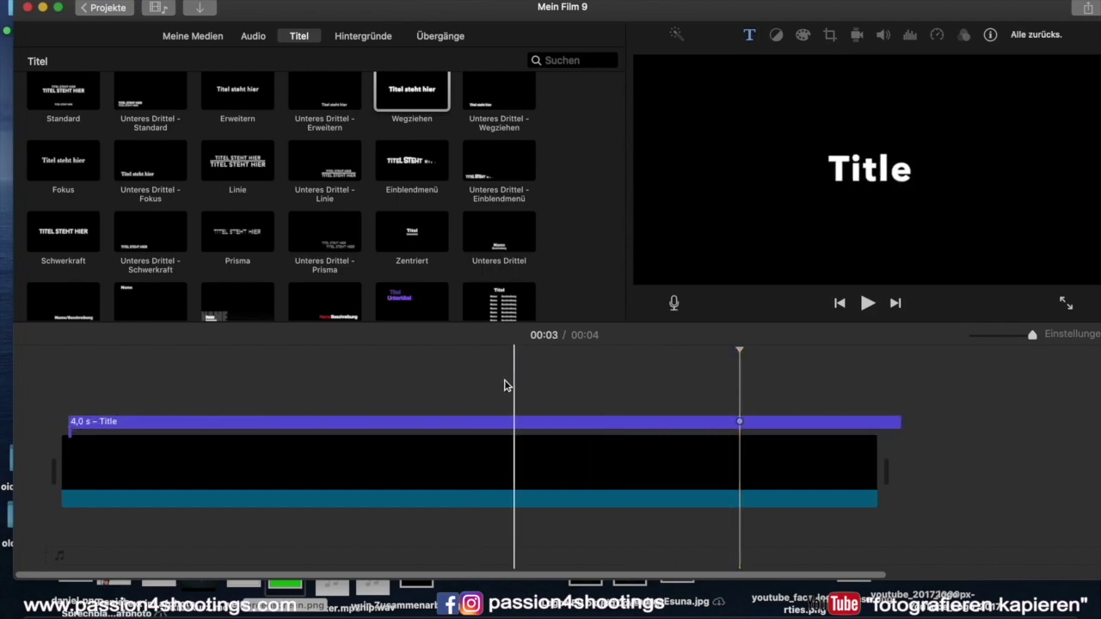
Step: Centre-align the 'Title' text in its box
click(370, 422)
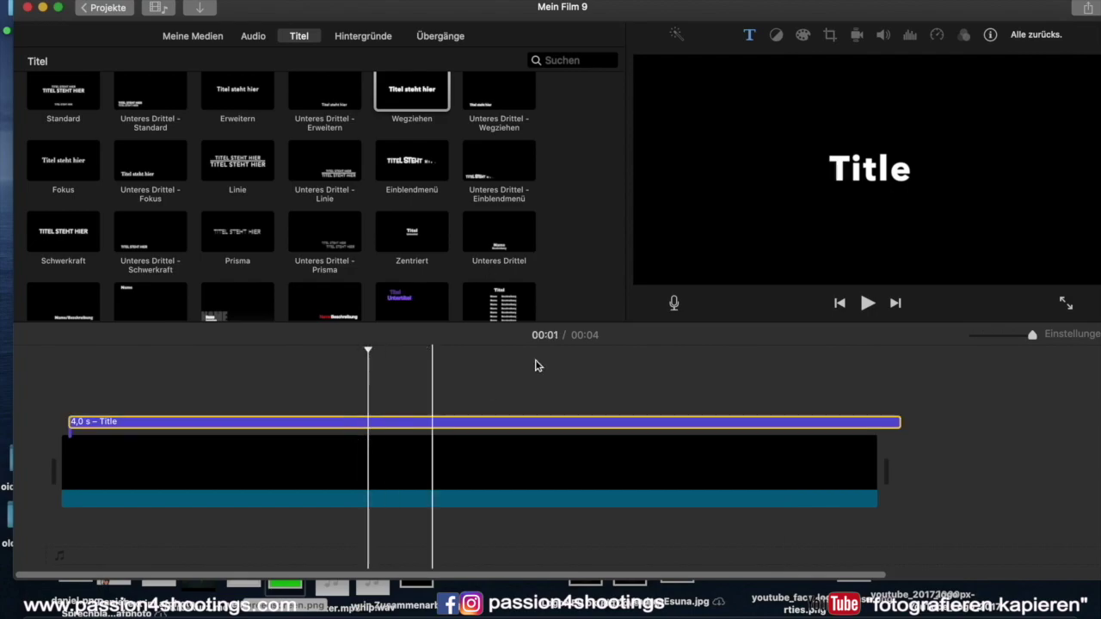
double_click(356, 428)
click(890, 66)
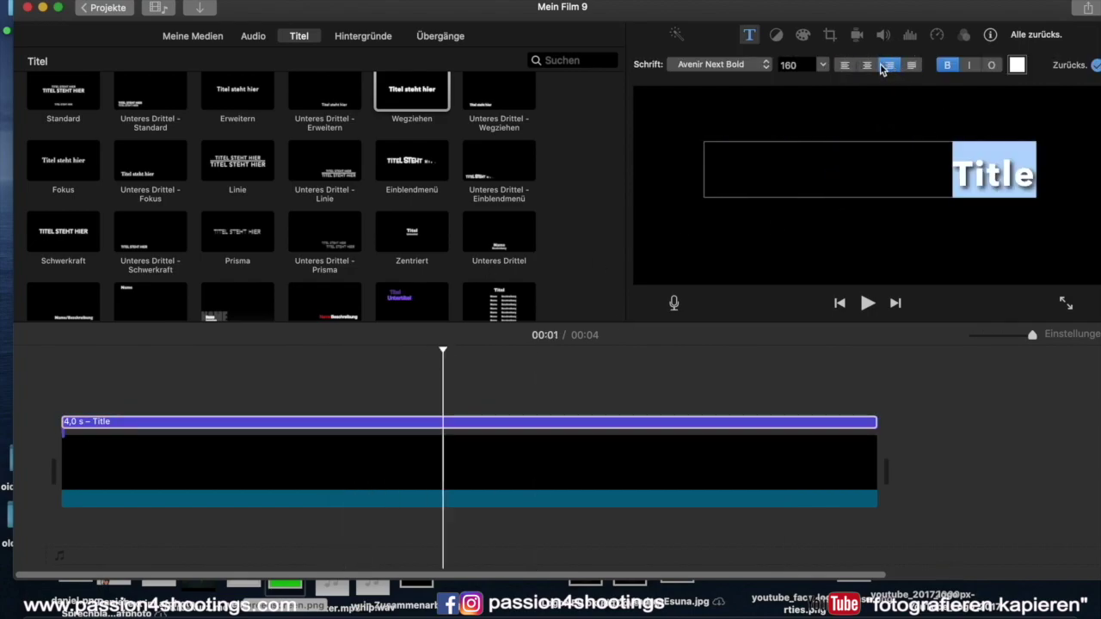
click(866, 66)
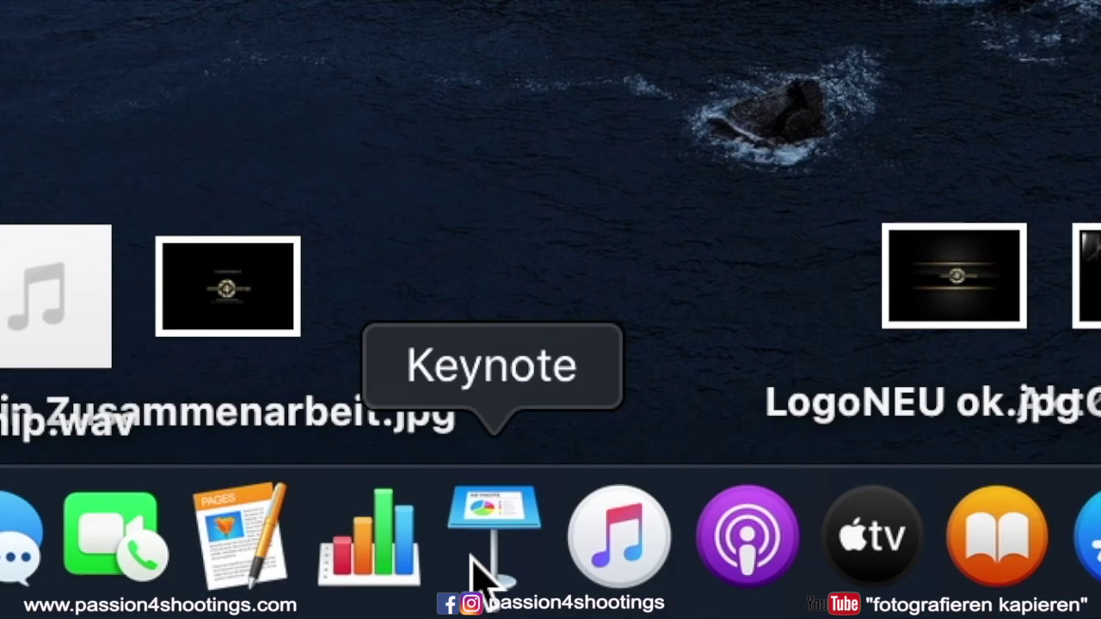
Step: Launch Keynote and drop greenscreen.png onto the new slide
click(484, 527)
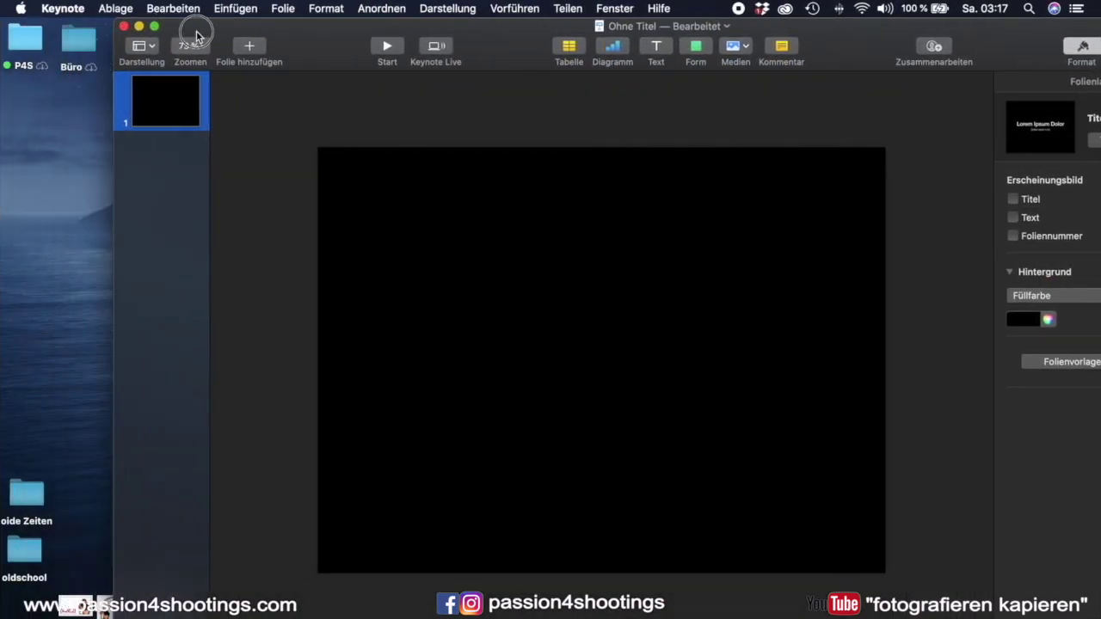
drag(285, 611, 860, 368)
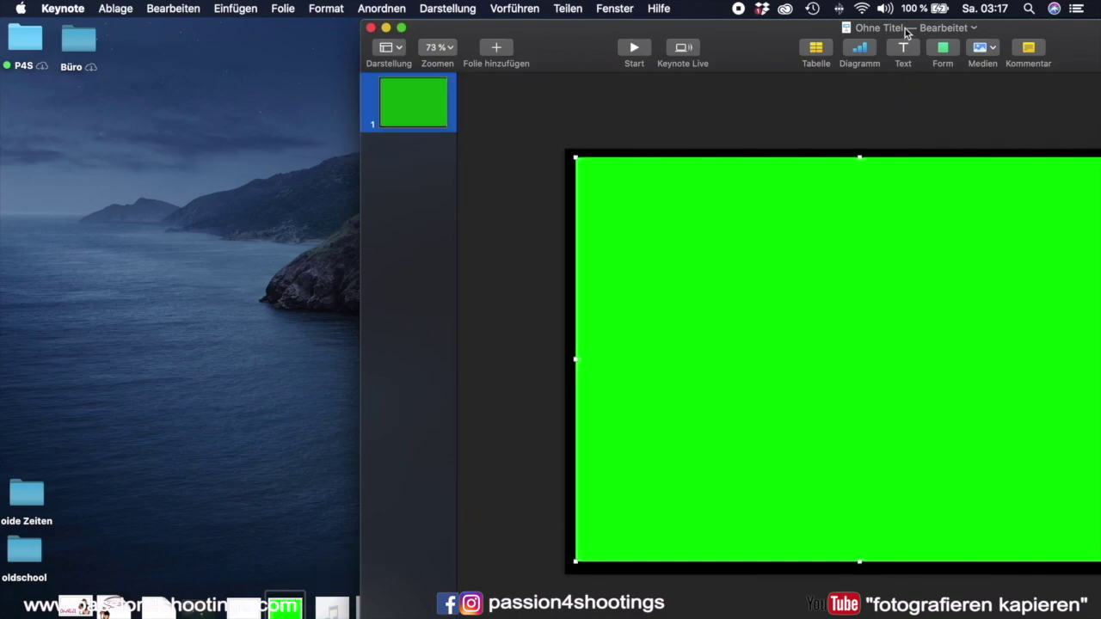
drag(913, 19, 544, 18)
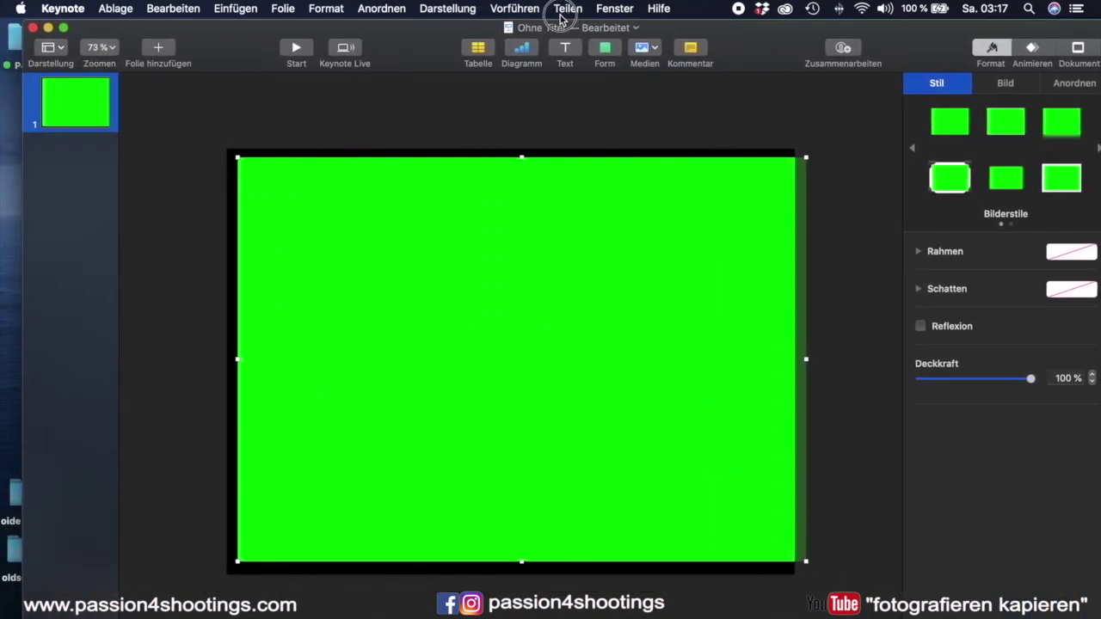
drag(544, 17, 556, 17)
Step: Stretch the green image to cover the whole slide and add a text box
drag(217, 157, 176, 137)
drag(481, 562, 486, 586)
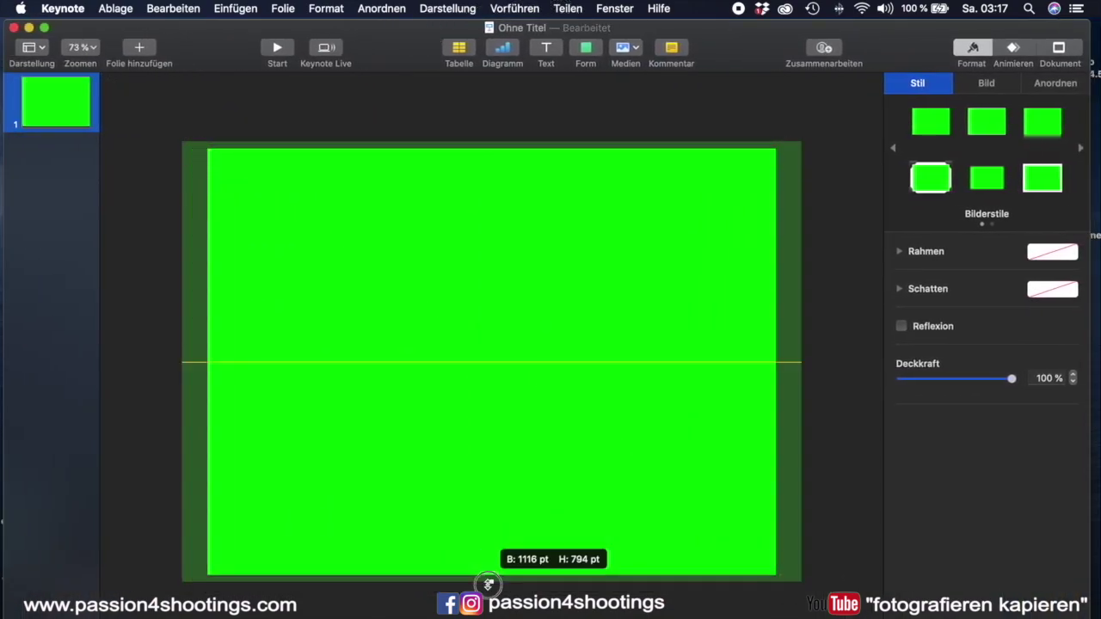
click(545, 50)
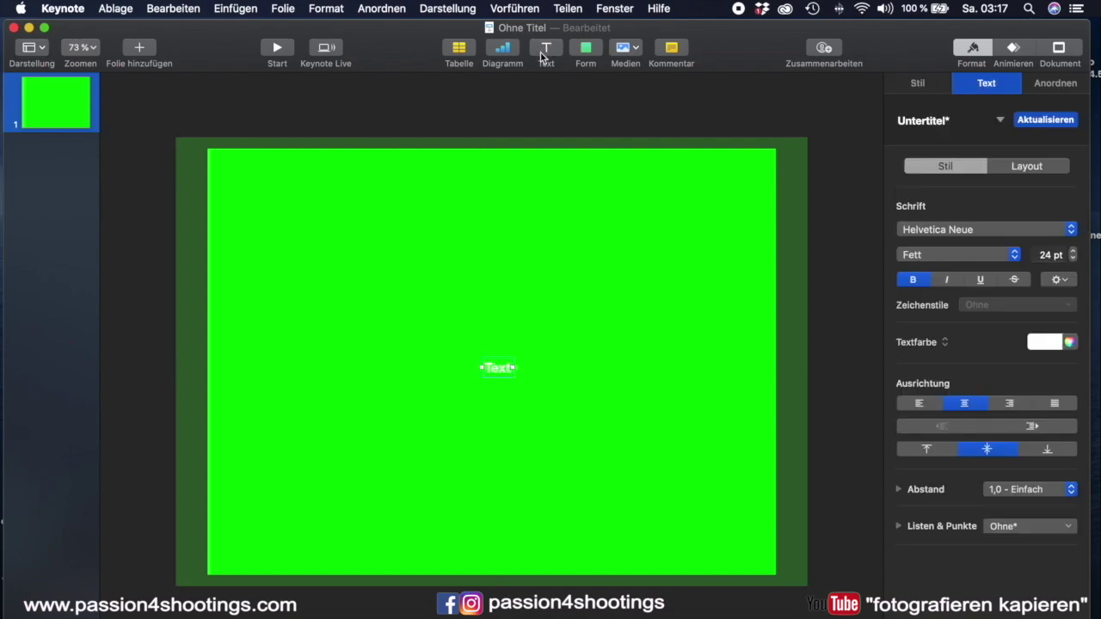
Step: Type ACTION MOVIE into the new text box
double_click(498, 369)
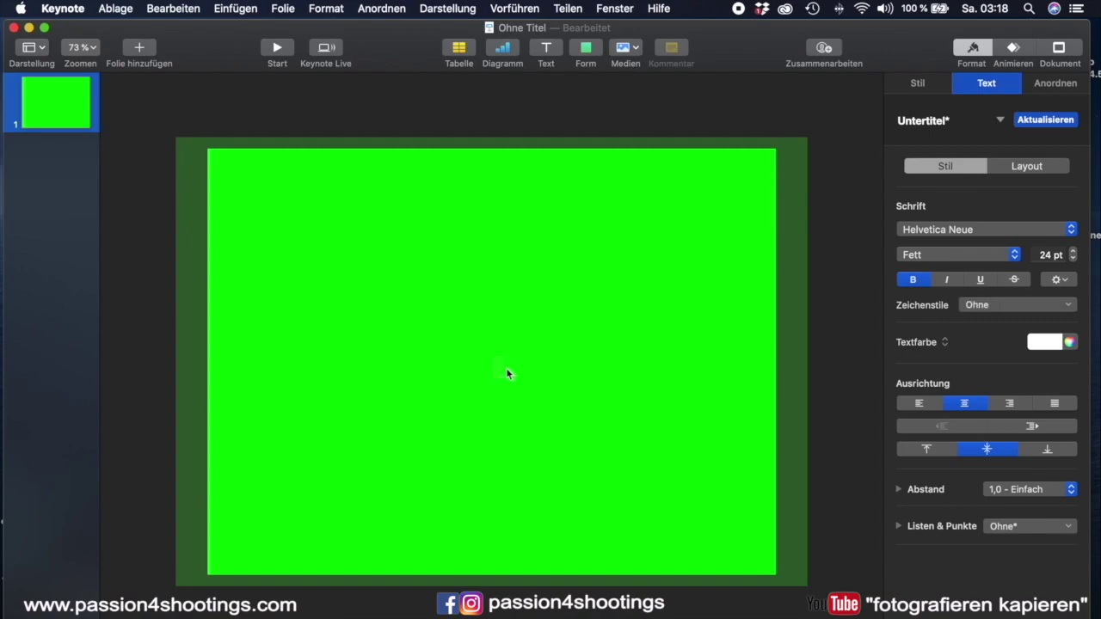
text(ACTION)
text( MOVIE)
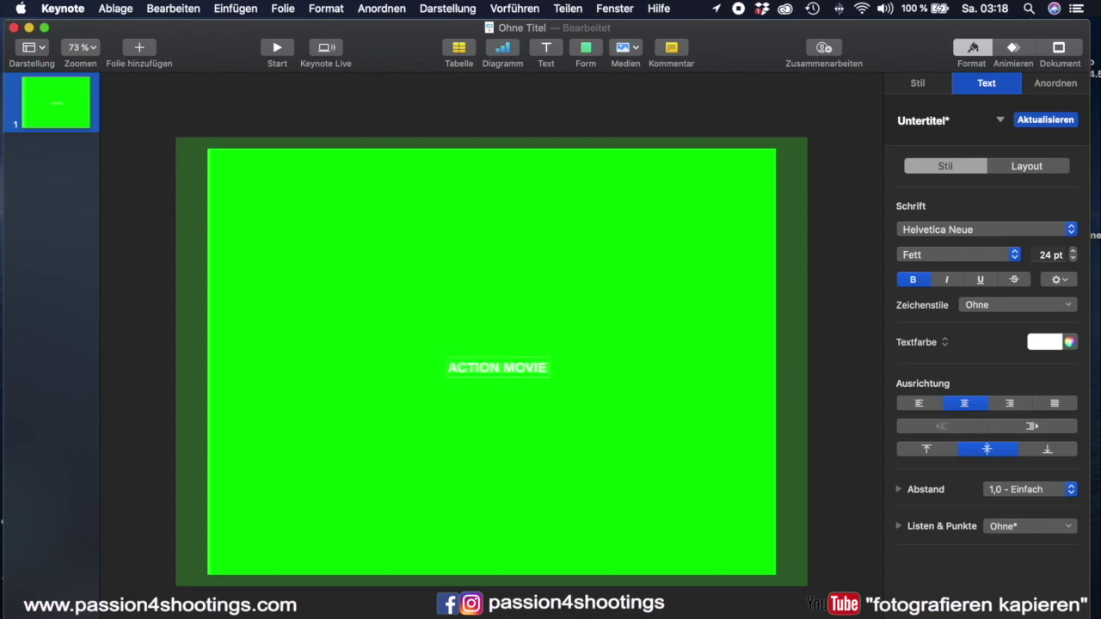
key(Escape)
Step: Set ACTION MOVIE to 67 pt Impact and centre it on the green slide
click(1072, 251)
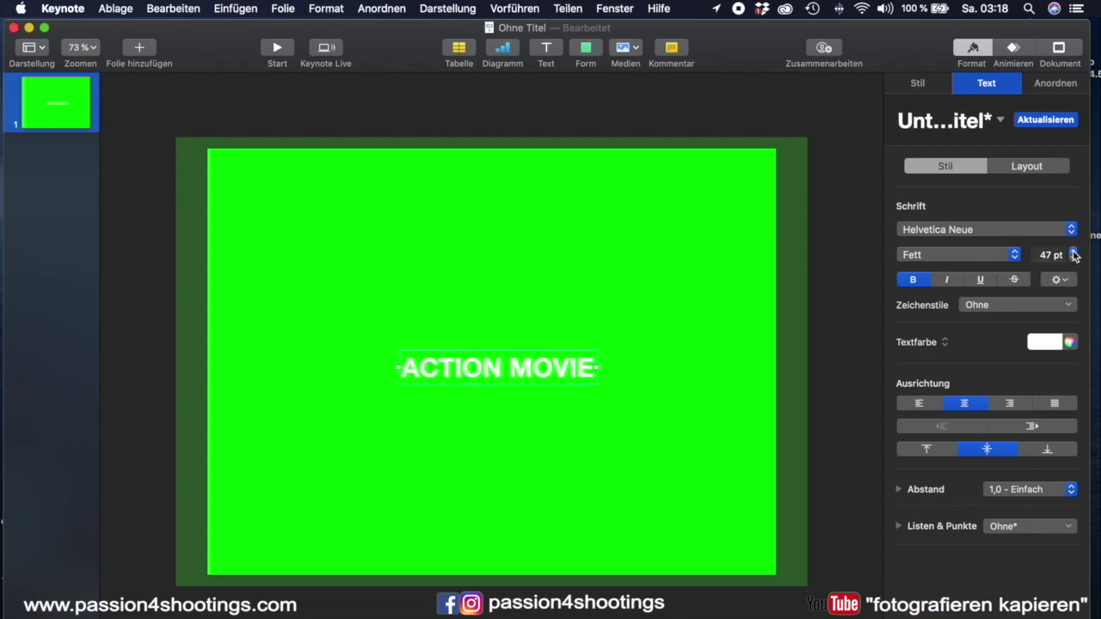
mouse_move(486, 379)
mouse_down()
mouse_move(485, 404)
mouse_move(493, 388)
mouse_up()
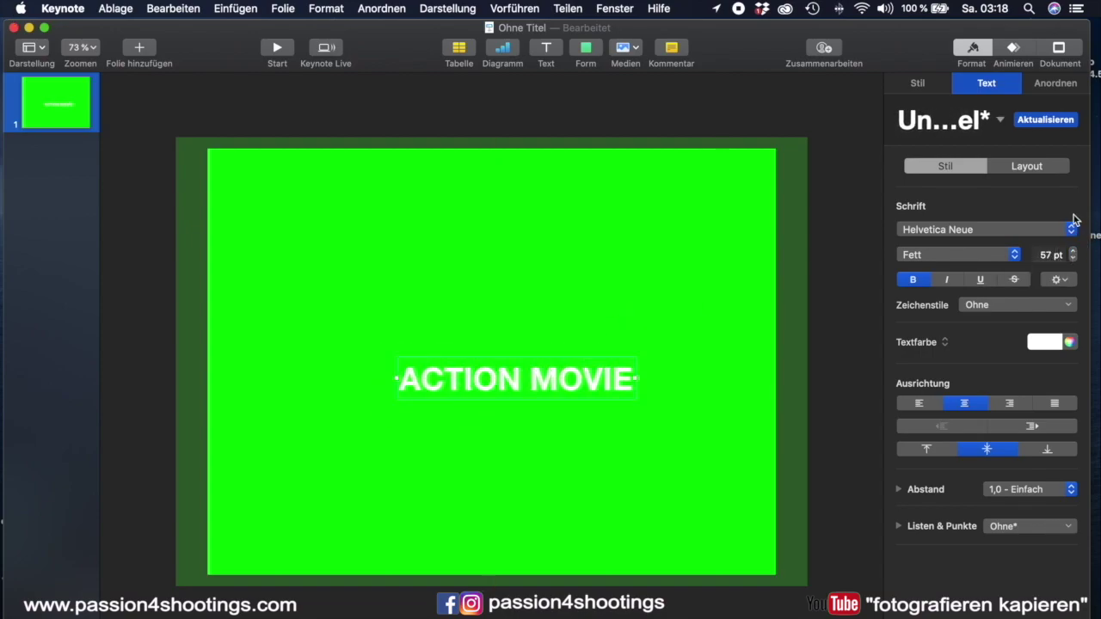
click(1072, 230)
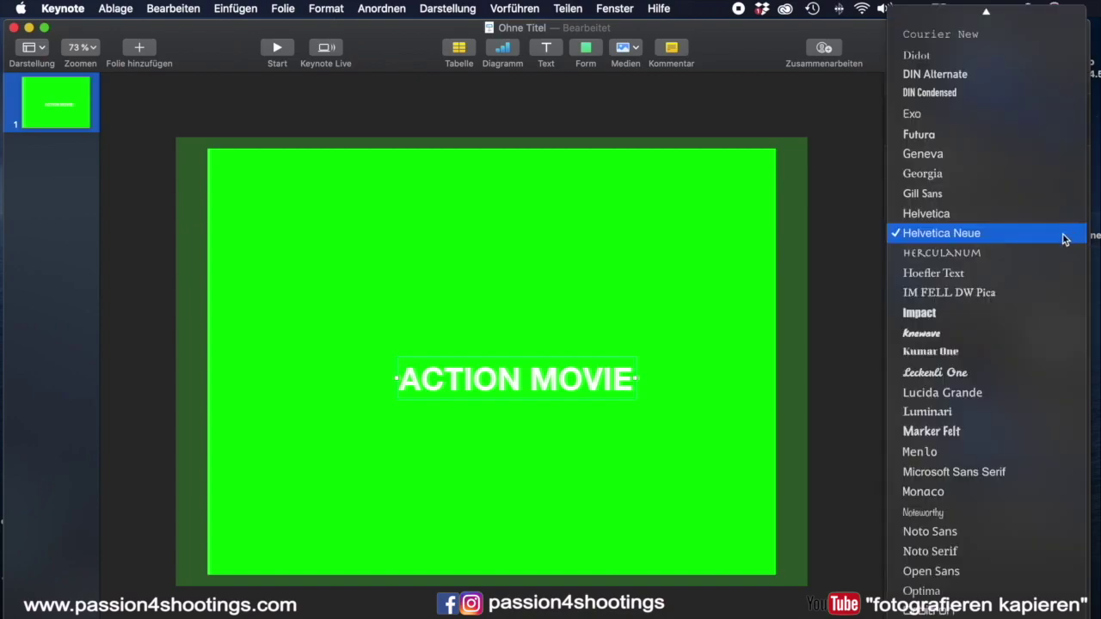
click(920, 314)
mouse_move(498, 385)
mouse_down()
mouse_move(474, 376)
mouse_move(505, 371)
mouse_up()
click(509, 370)
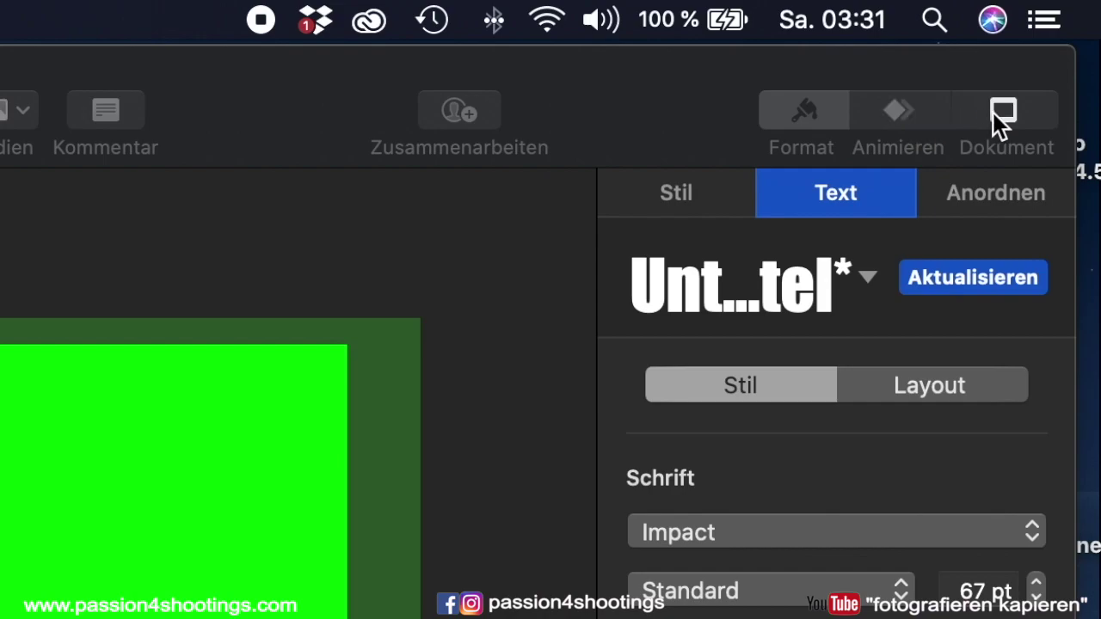
Step: Give the ACTION MOVIE text a Skalieren (groß) build-in lasting 0,70 s
click(893, 112)
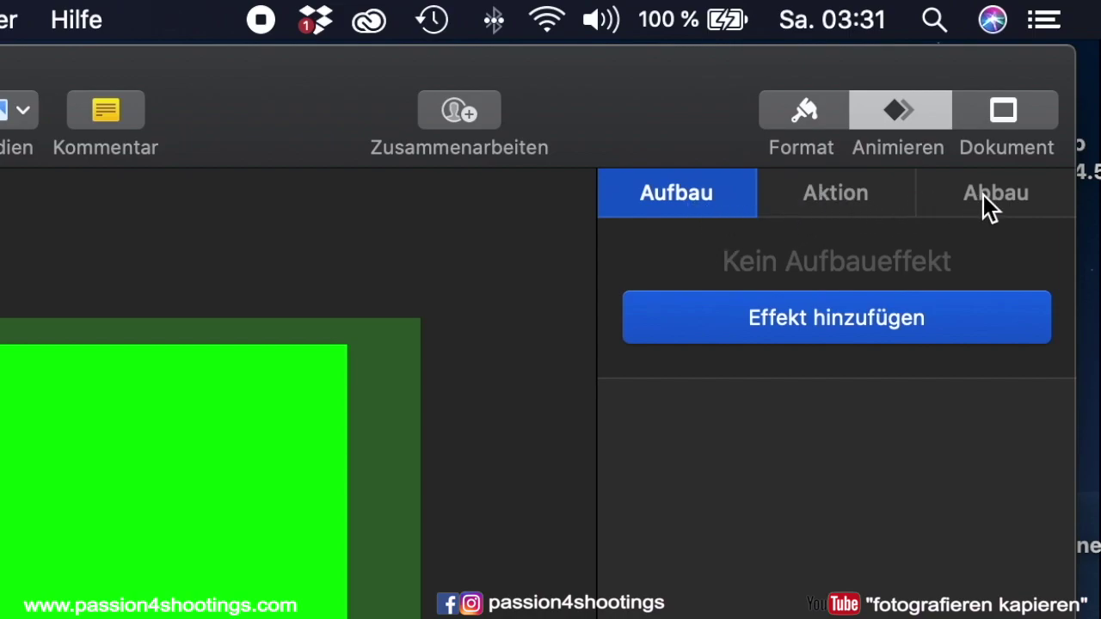
click(826, 331)
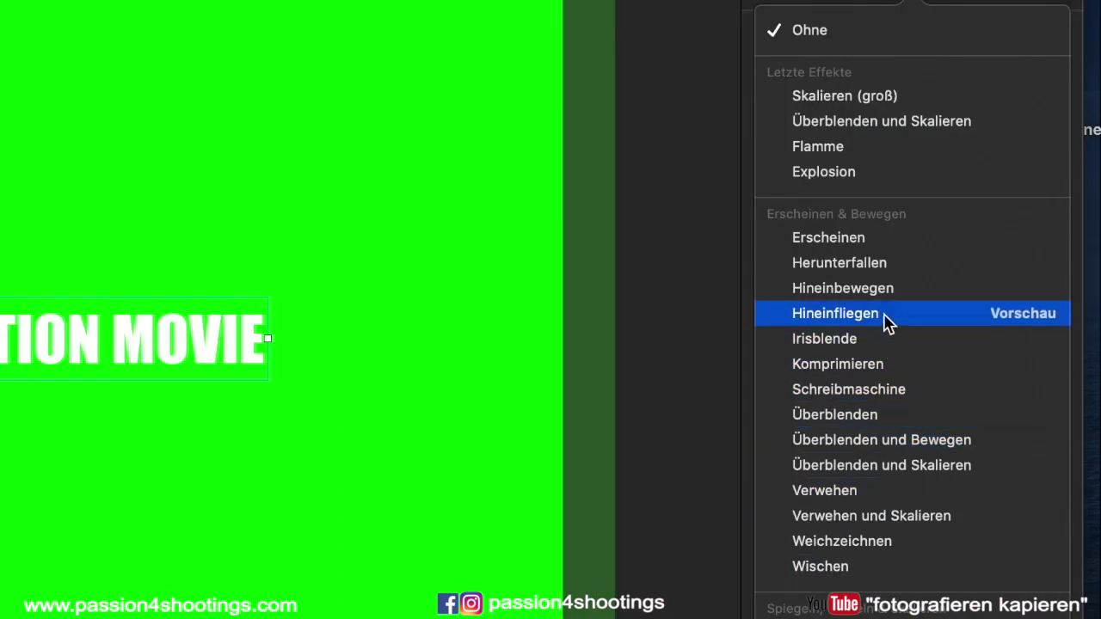
scroll(898, 406, down, 1)
scroll(895, 409, down, 5)
scroll(860, 412, up, 3)
scroll(826, 411, up, 3)
scroll(826, 416, down, 7)
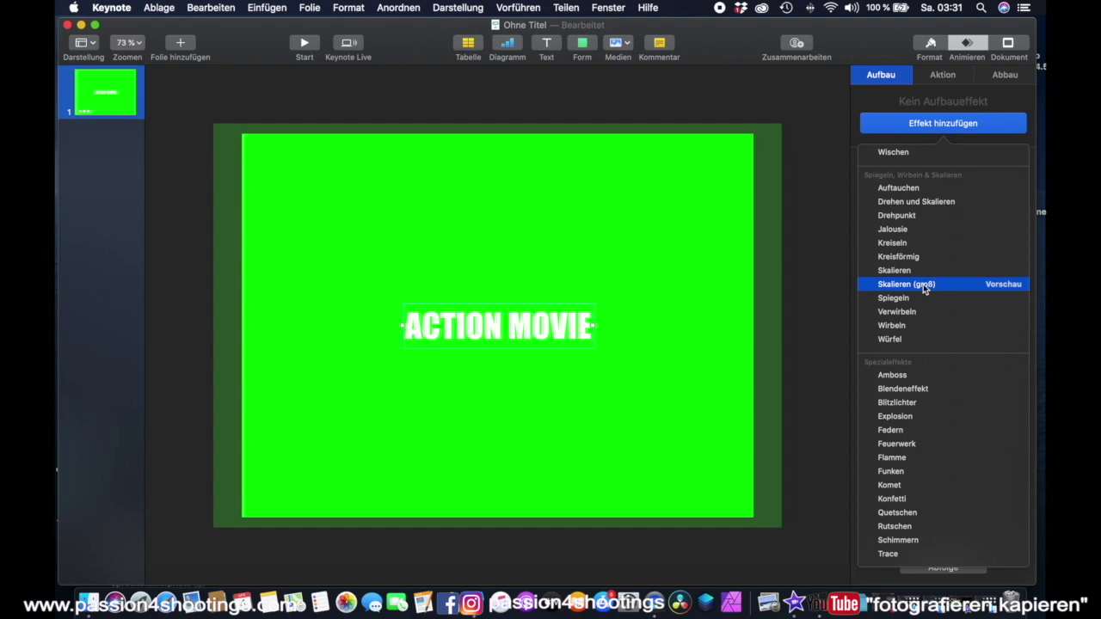
click(923, 284)
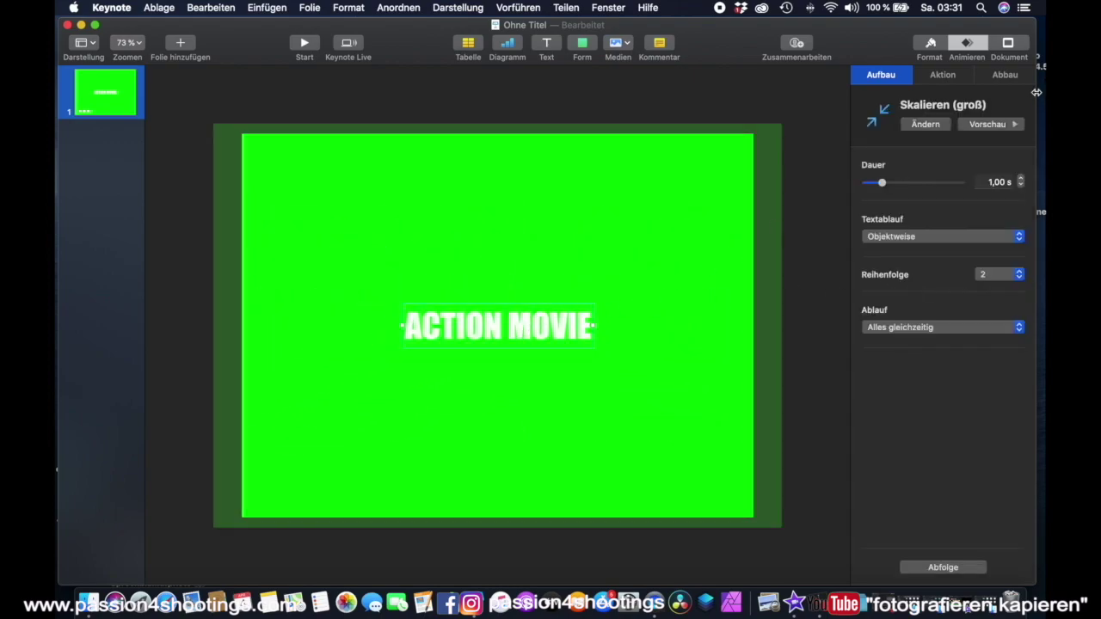
click(987, 124)
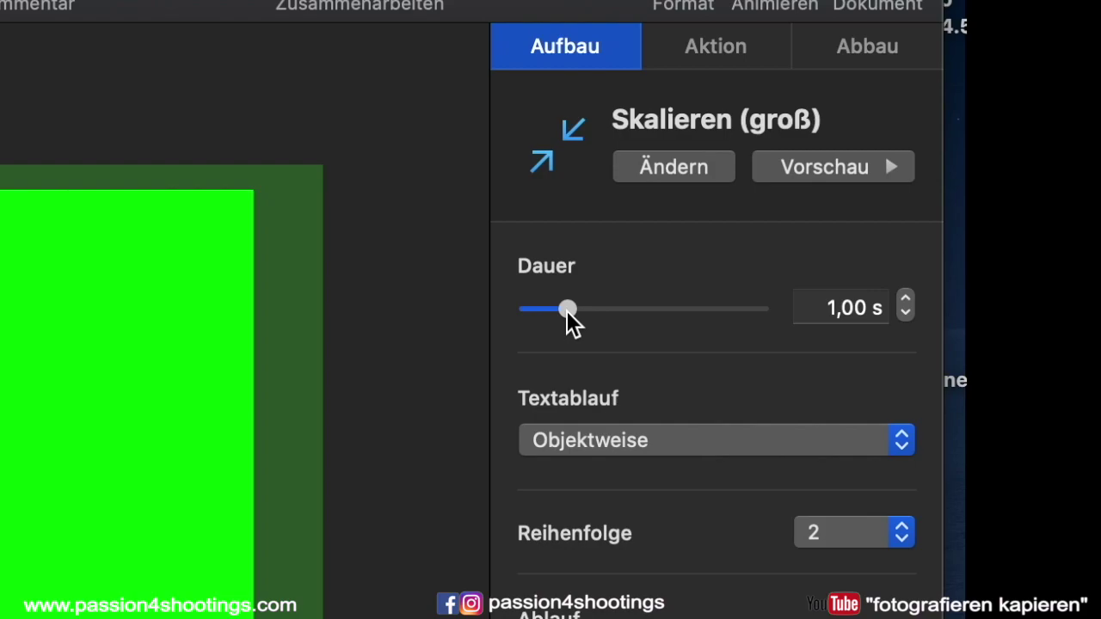
drag(566, 310, 560, 314)
click(780, 167)
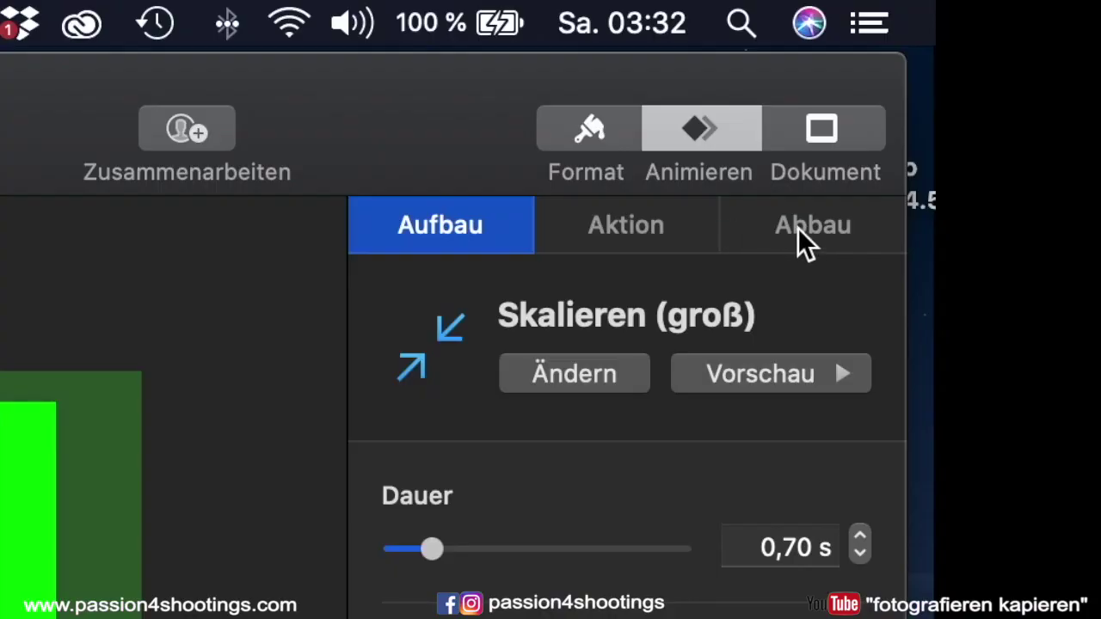
Step: Add an Überblenden und Skalieren build-out to the title
click(798, 228)
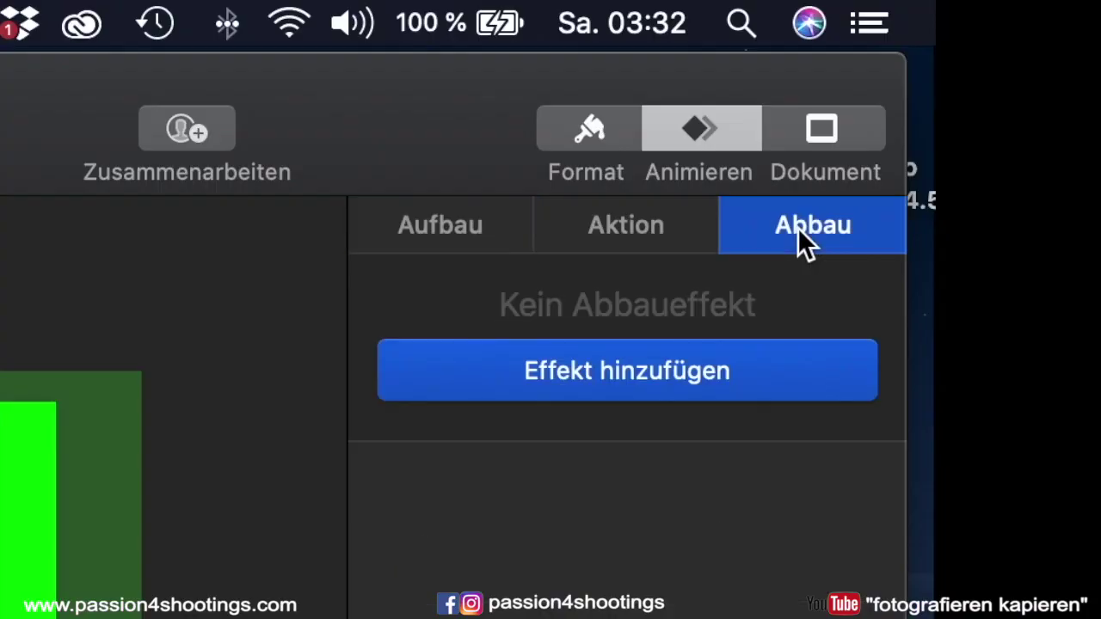
click(627, 381)
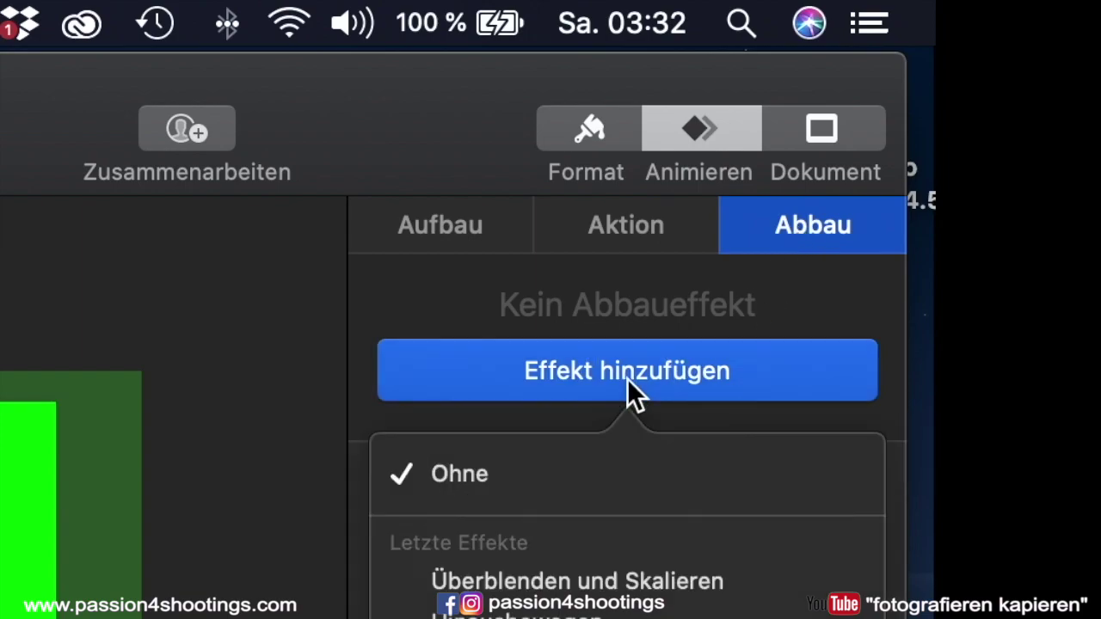
scroll(955, 318, down, 5)
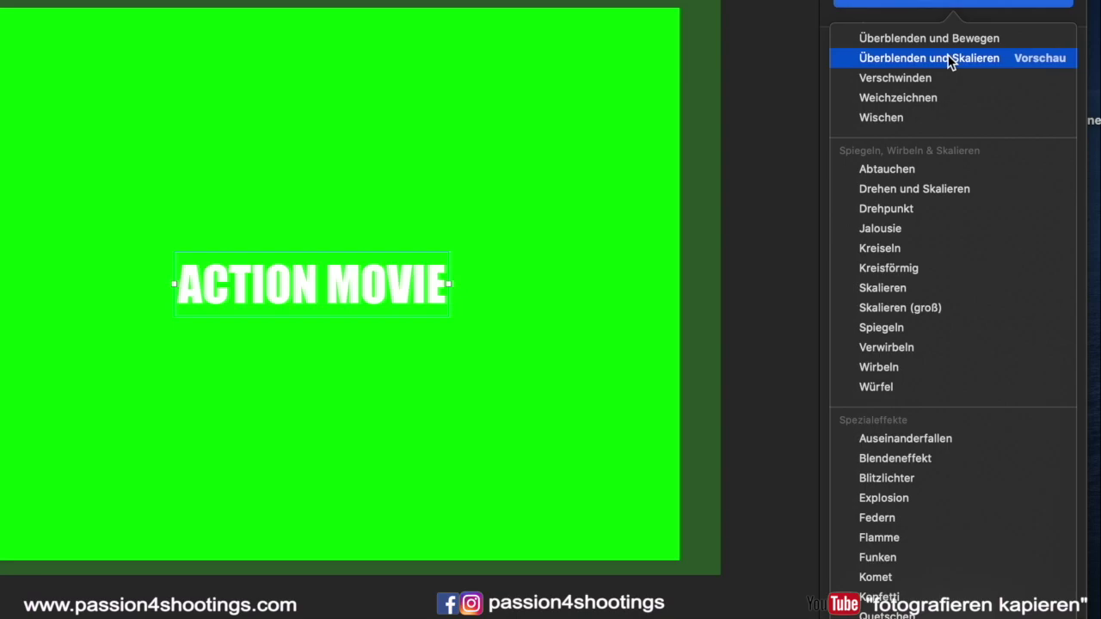
click(951, 58)
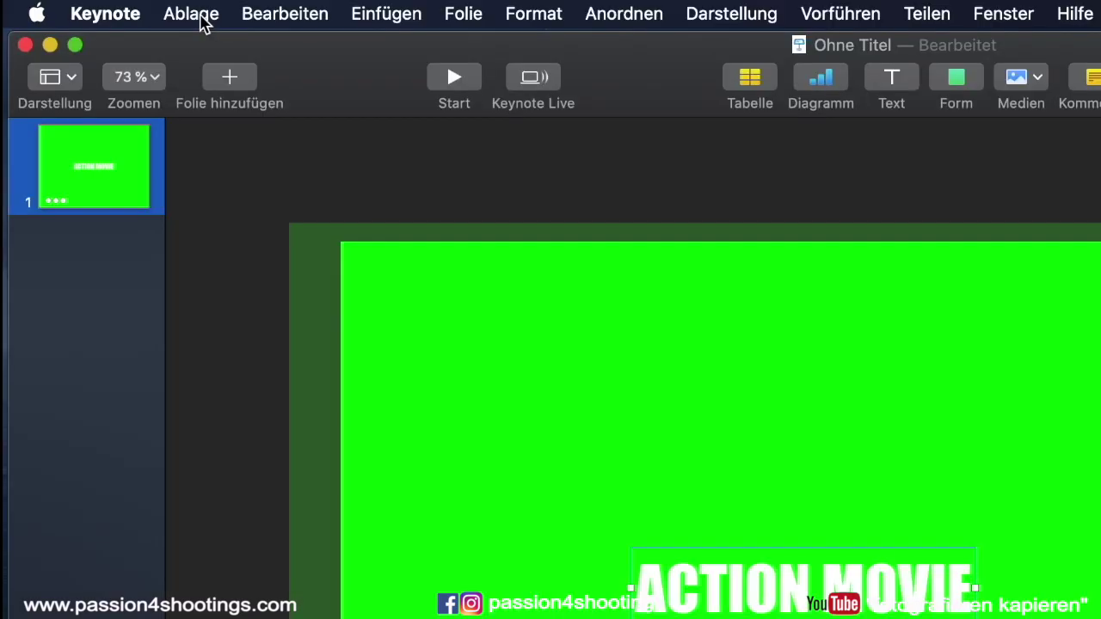
Step: Export the Keynote presentation as a 1080p movie
click(197, 17)
mouse_move(225, 271)
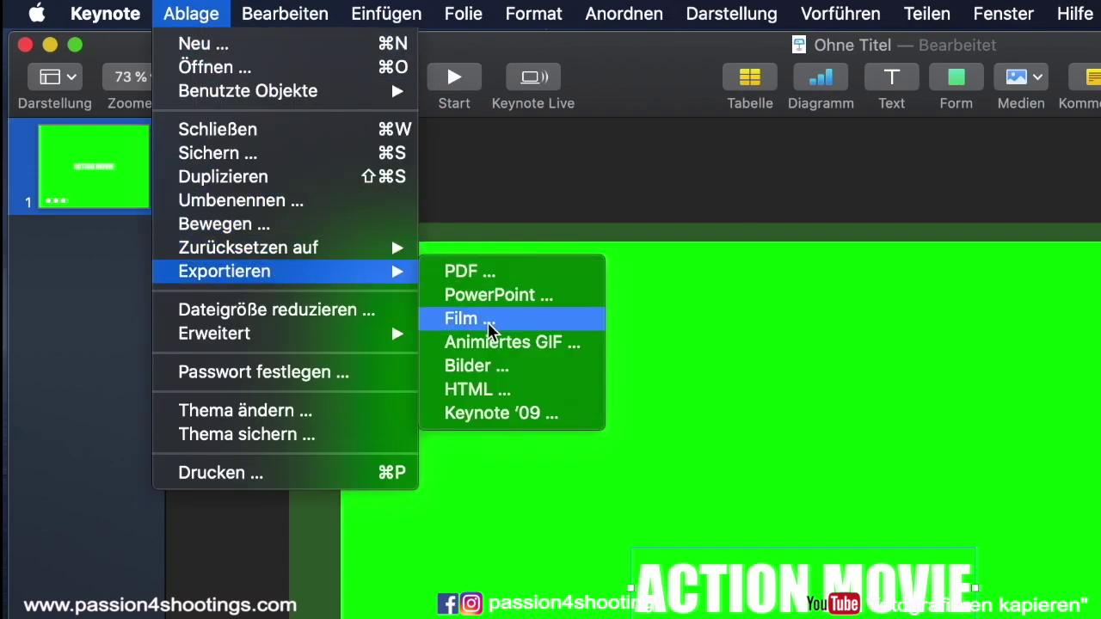
click(490, 327)
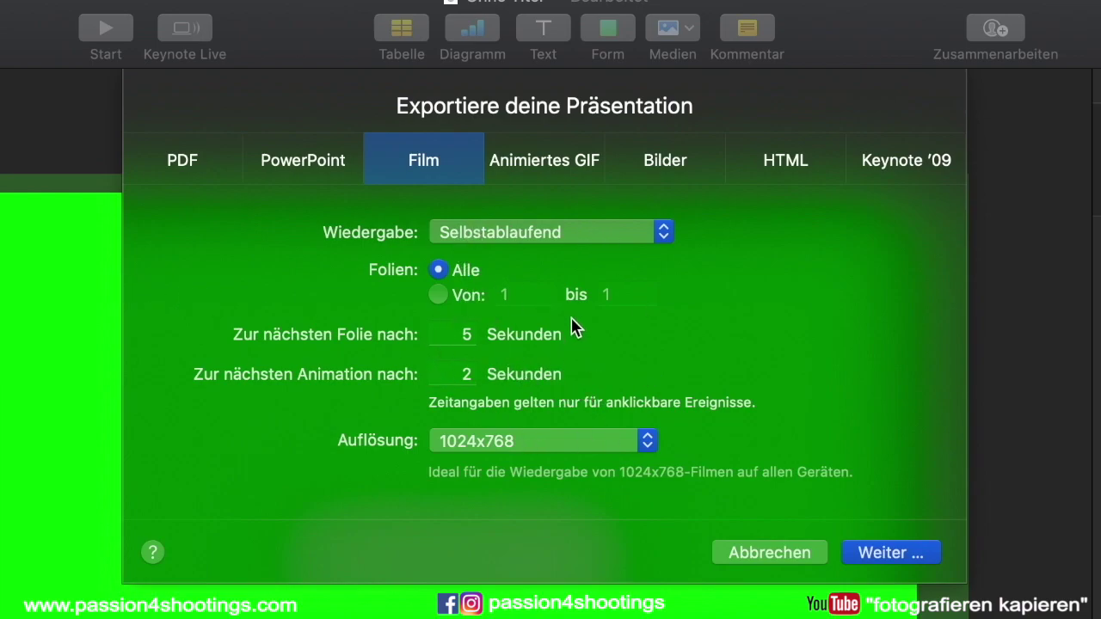
click(649, 443)
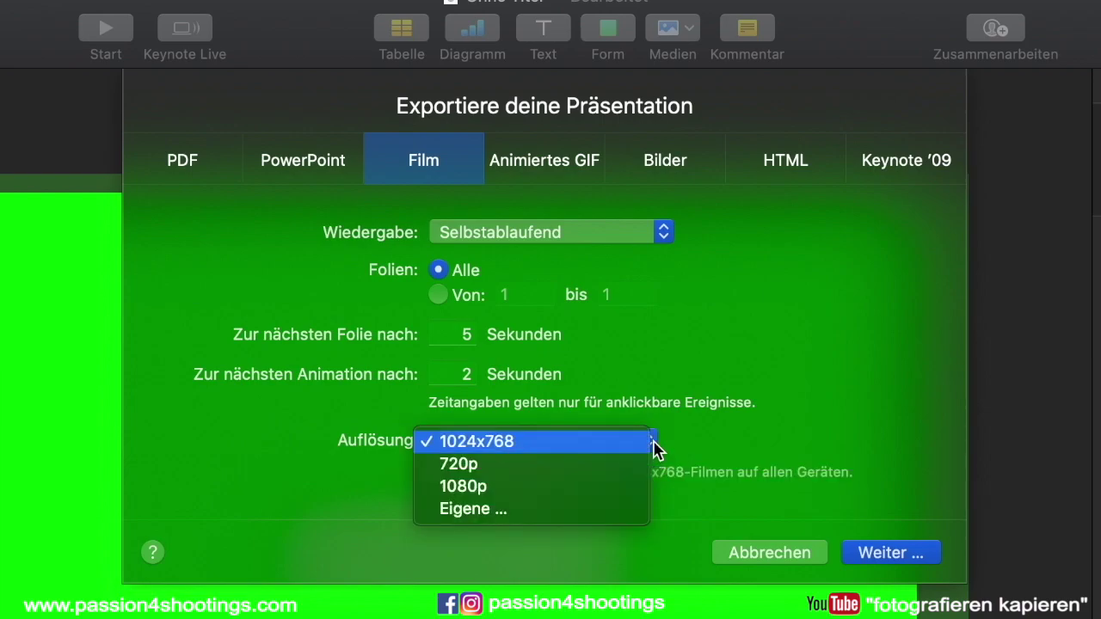
click(511, 487)
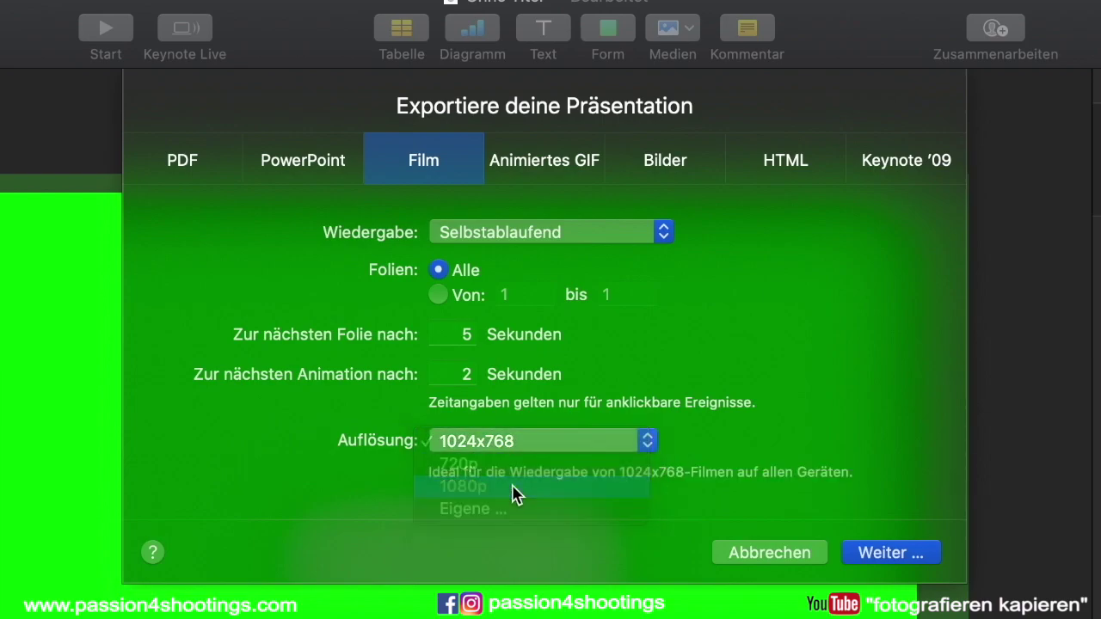
click(892, 505)
click(750, 324)
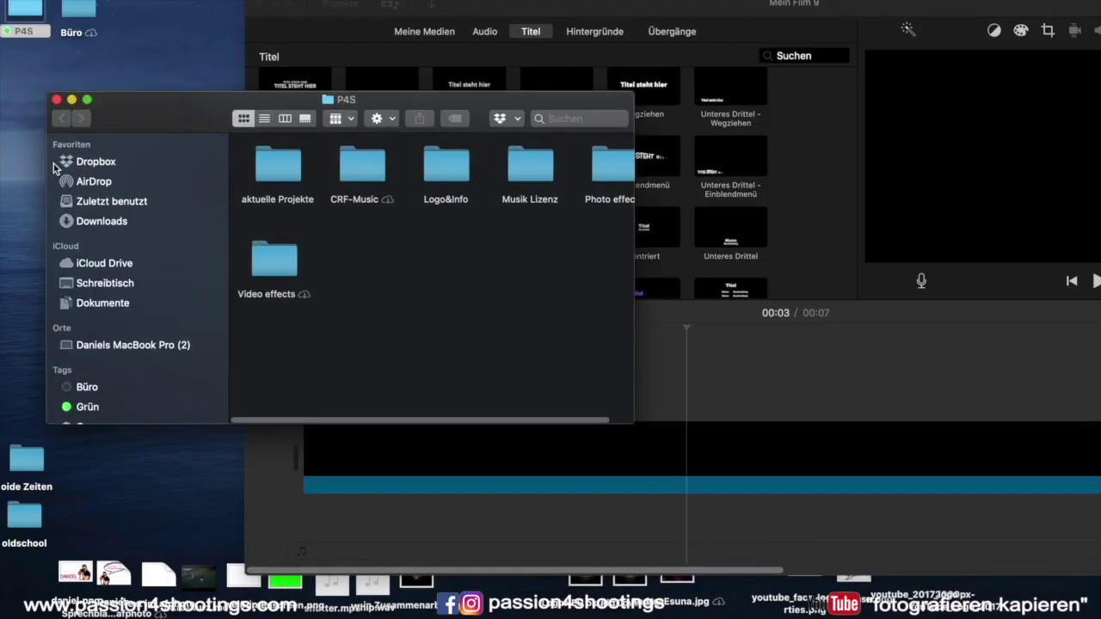
Step: Drag the exported title movie from Downloads into the iMovie timeline
click(82, 220)
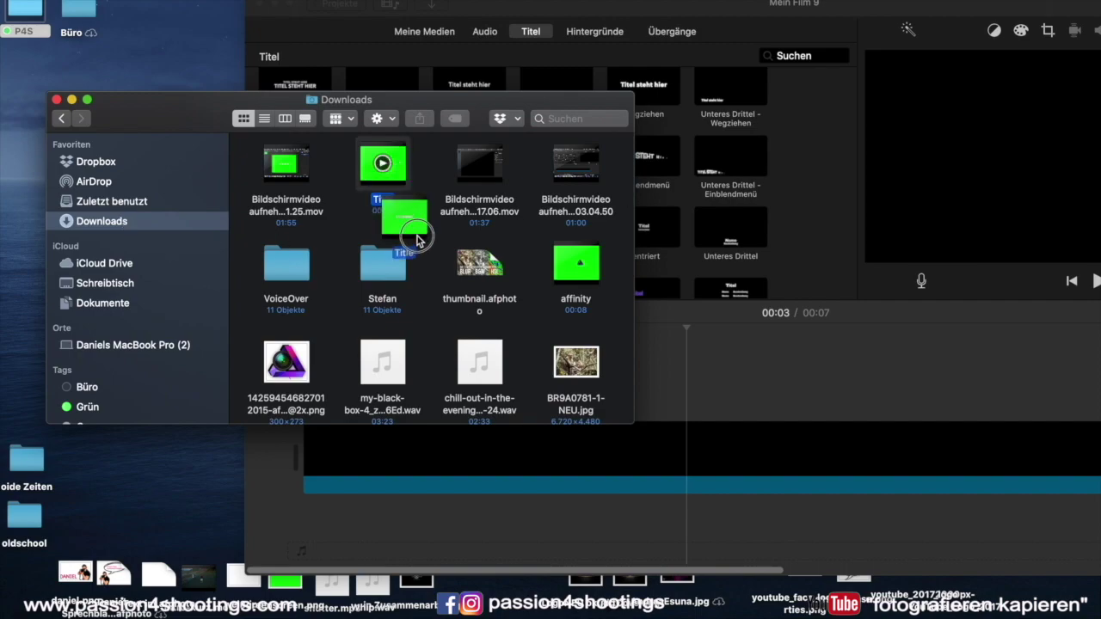
drag(393, 179, 666, 379)
click(71, 99)
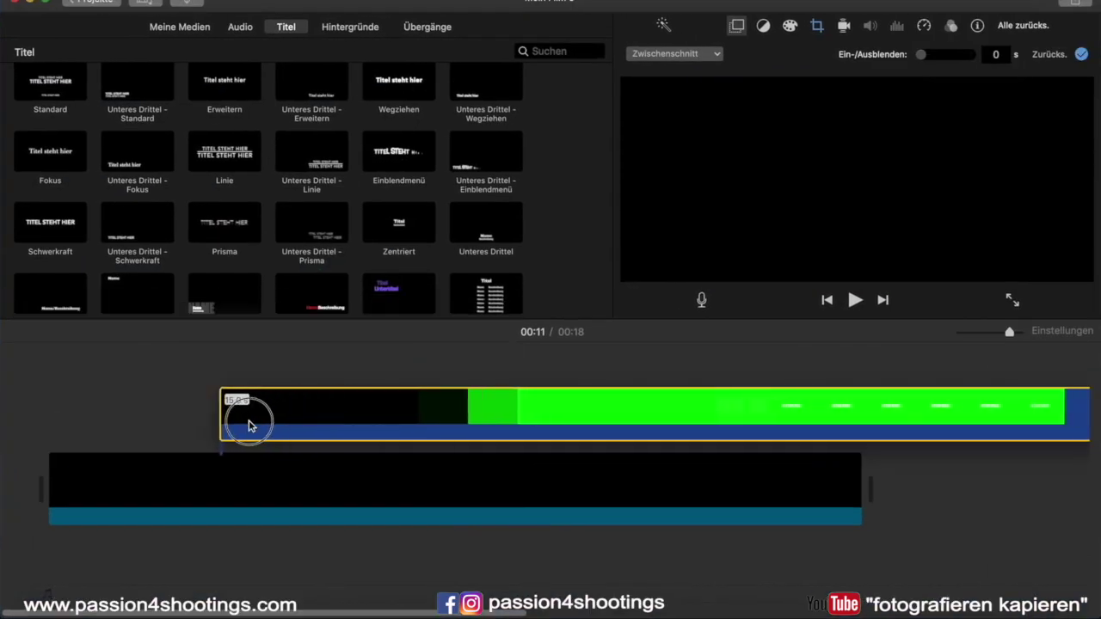
Step: Move the title clip to the timeline start and apply the Green-/Bluescreen overlay
drag(443, 413, 143, 422)
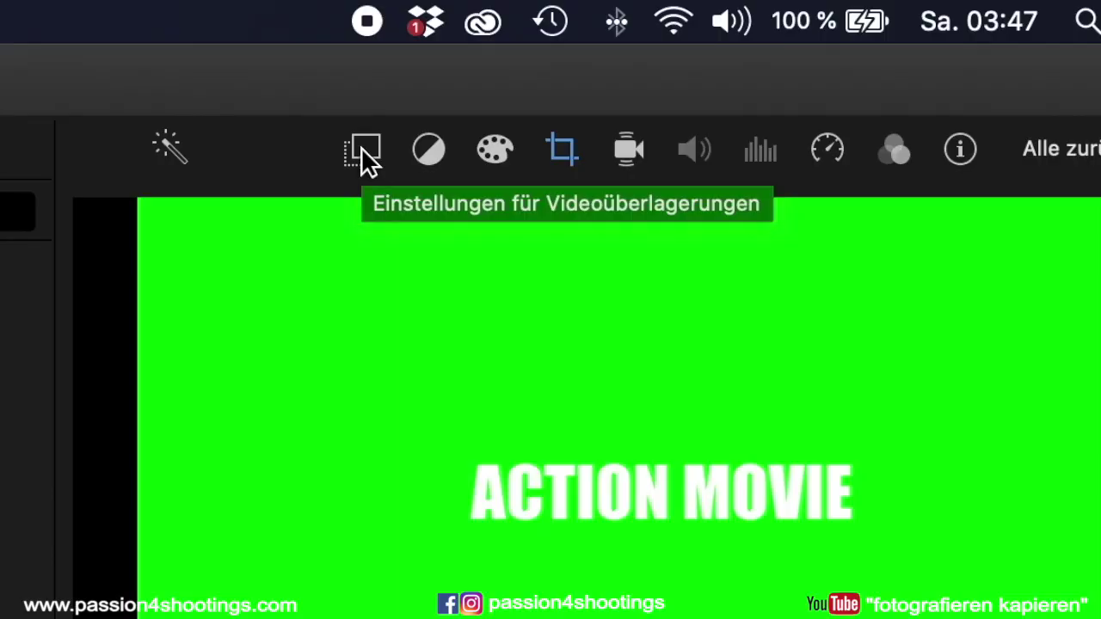
click(361, 147)
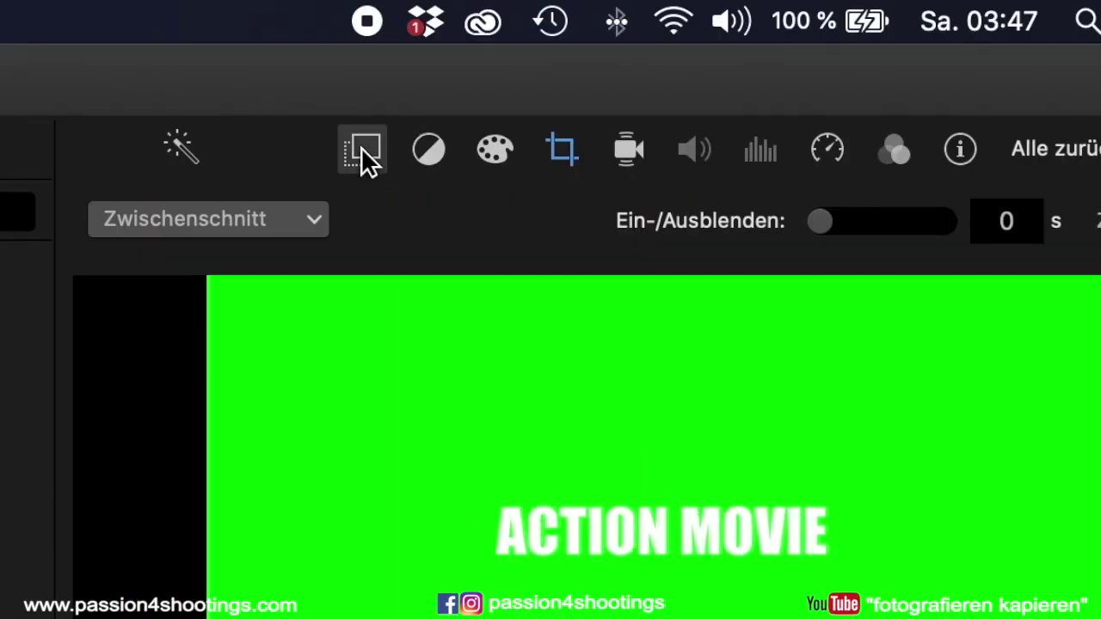
click(320, 217)
click(214, 294)
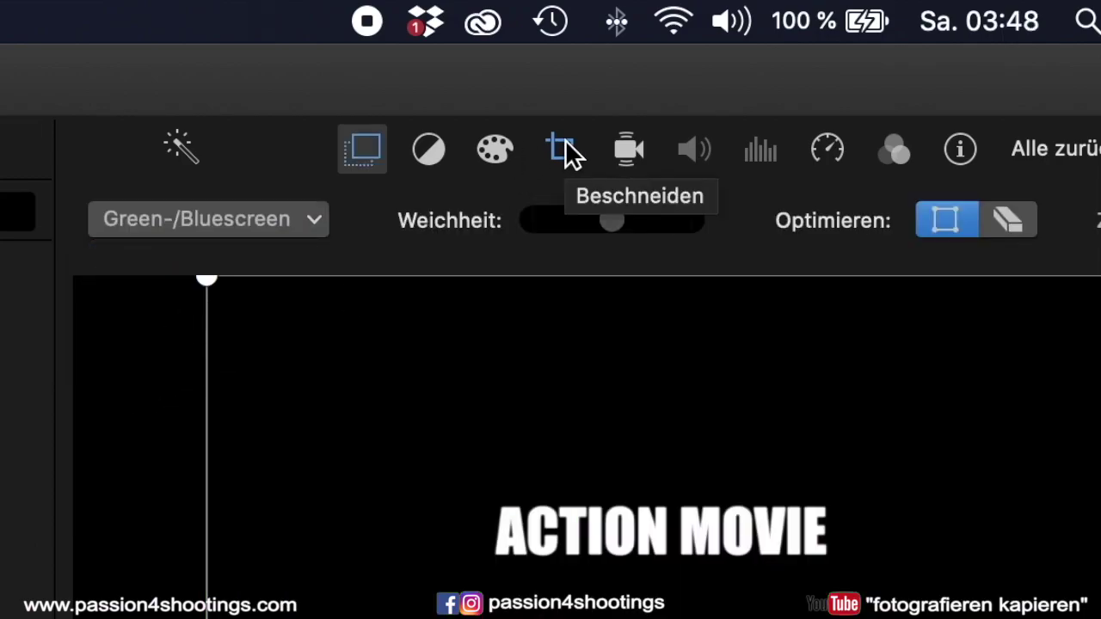
click(563, 148)
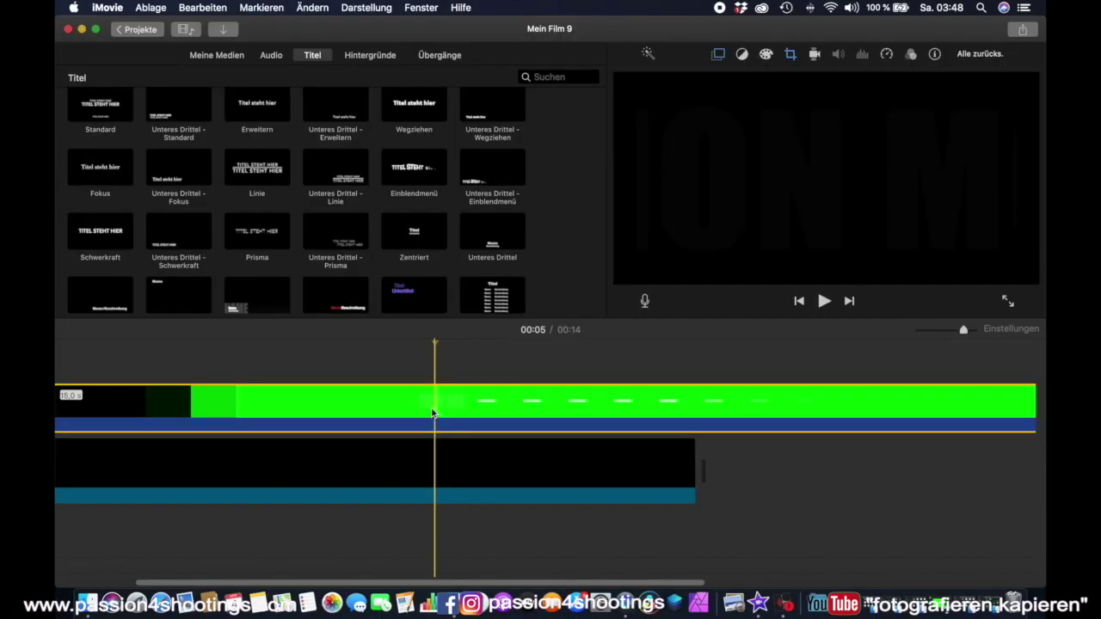
right_click(432, 400)
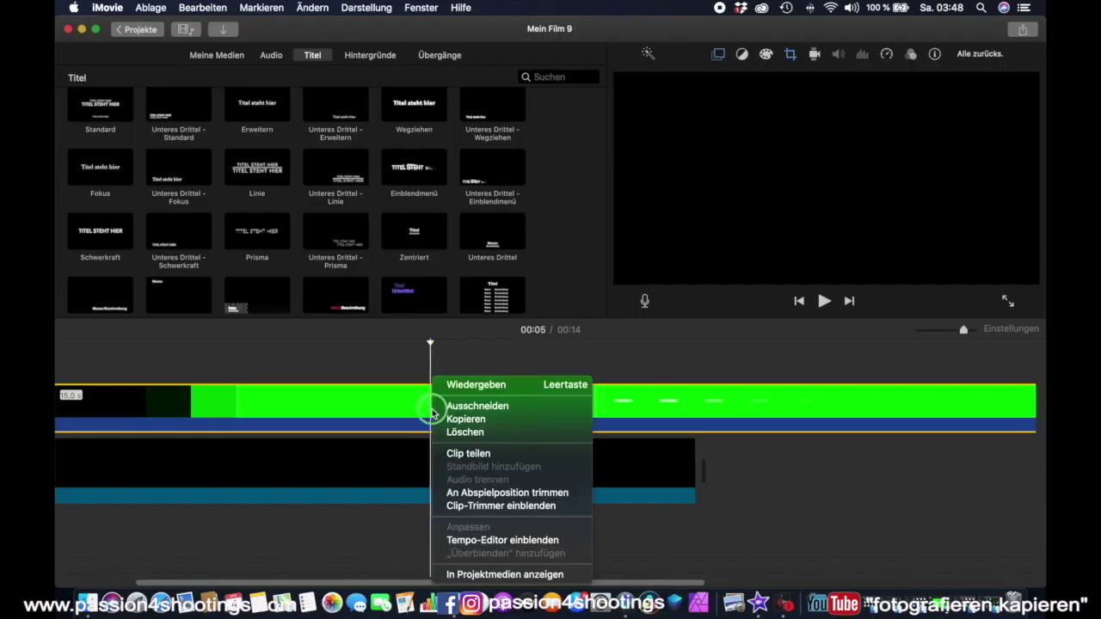
Step: Split off and delete the title clip's empty lead-in, then slide it to the video start
click(465, 454)
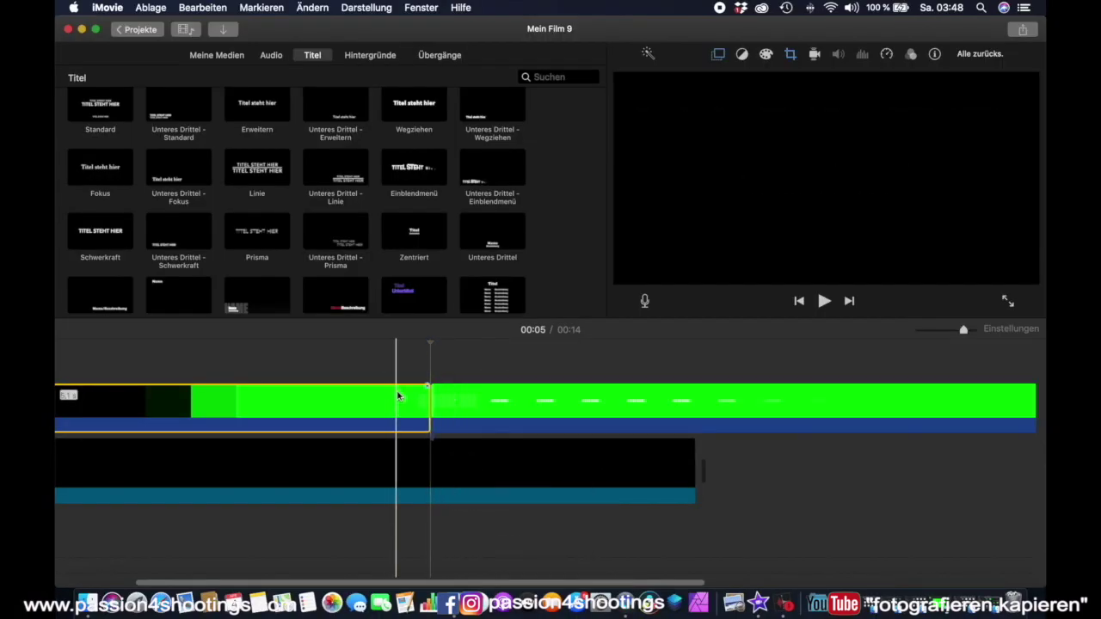
key(Delete)
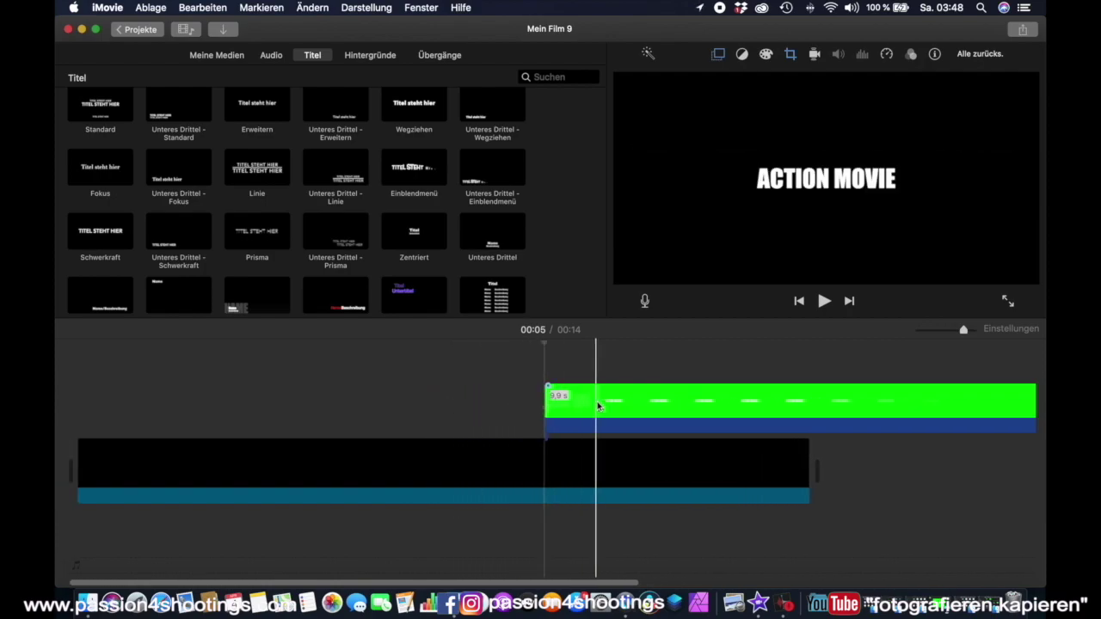
drag(562, 405, 535, 404)
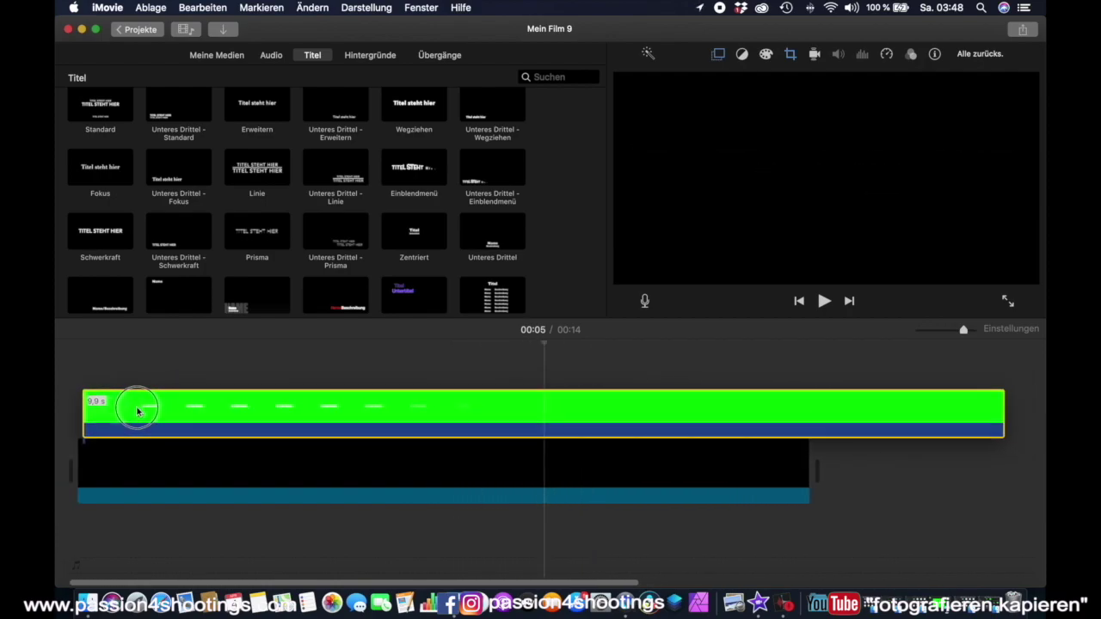